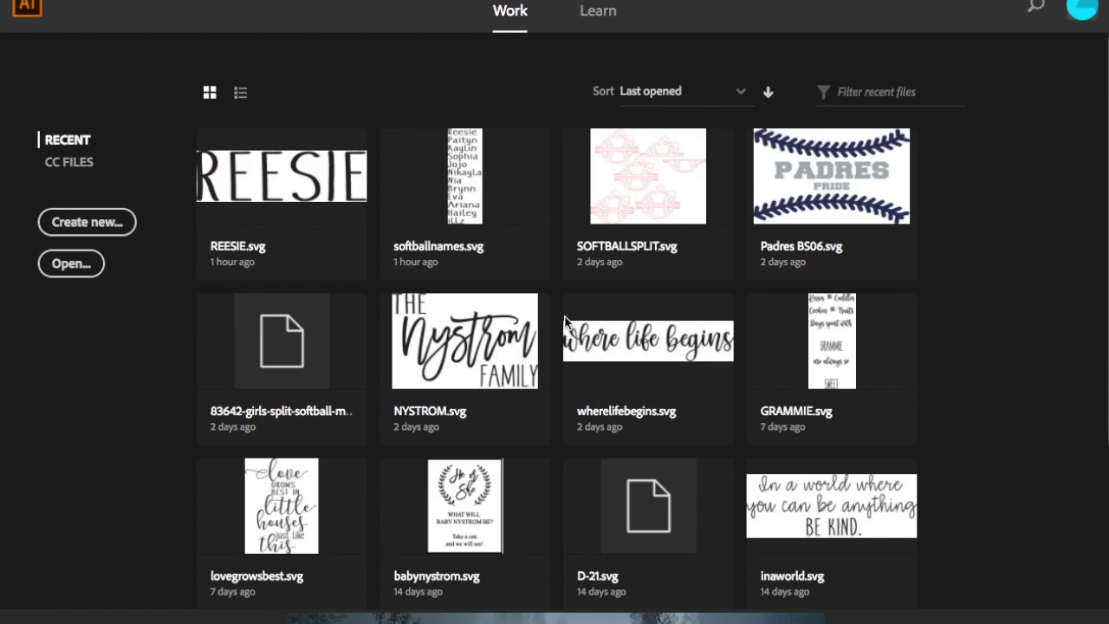
Create a new blank Letter-size document (612 x 792 pt).
click(122, 225)
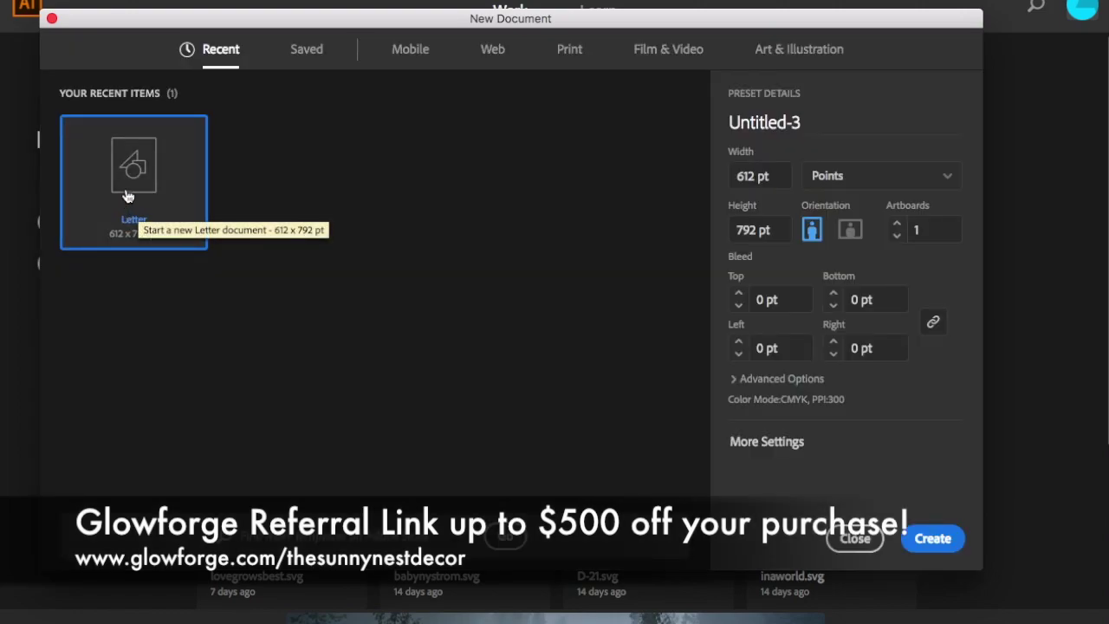
click(947, 546)
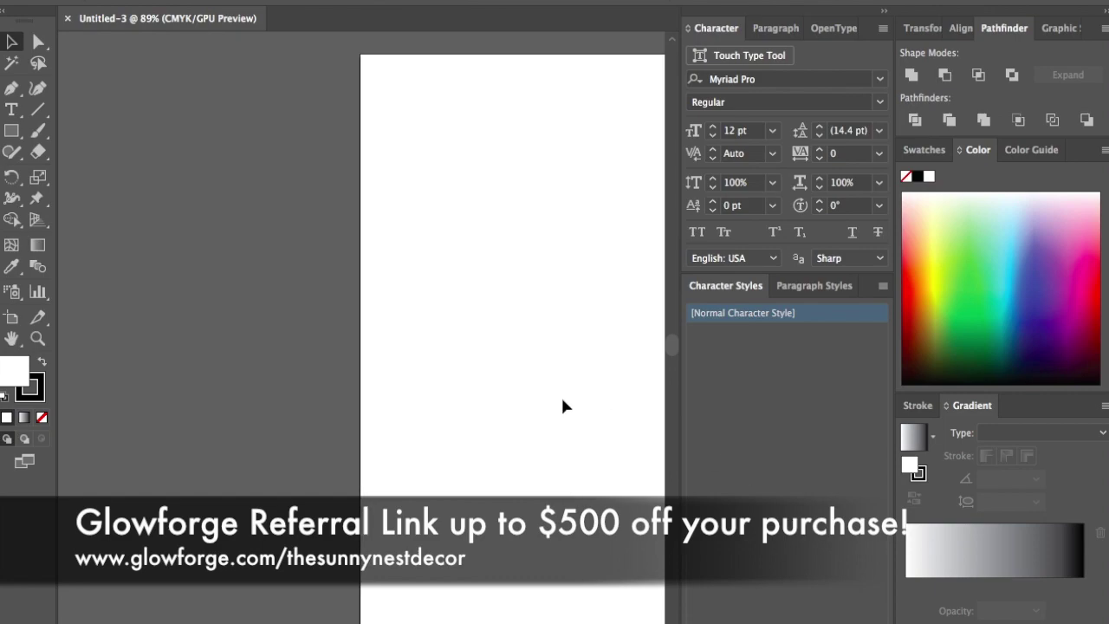
Fit Untitled-3's blank Letter artboard in the window.
click(239, 358)
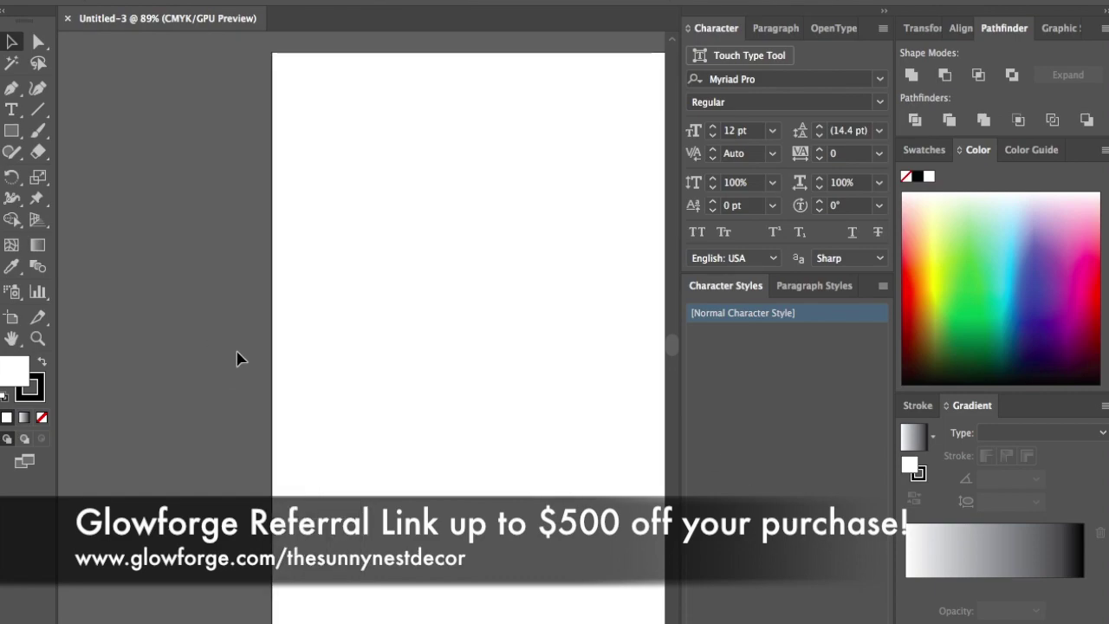
key(super+0)
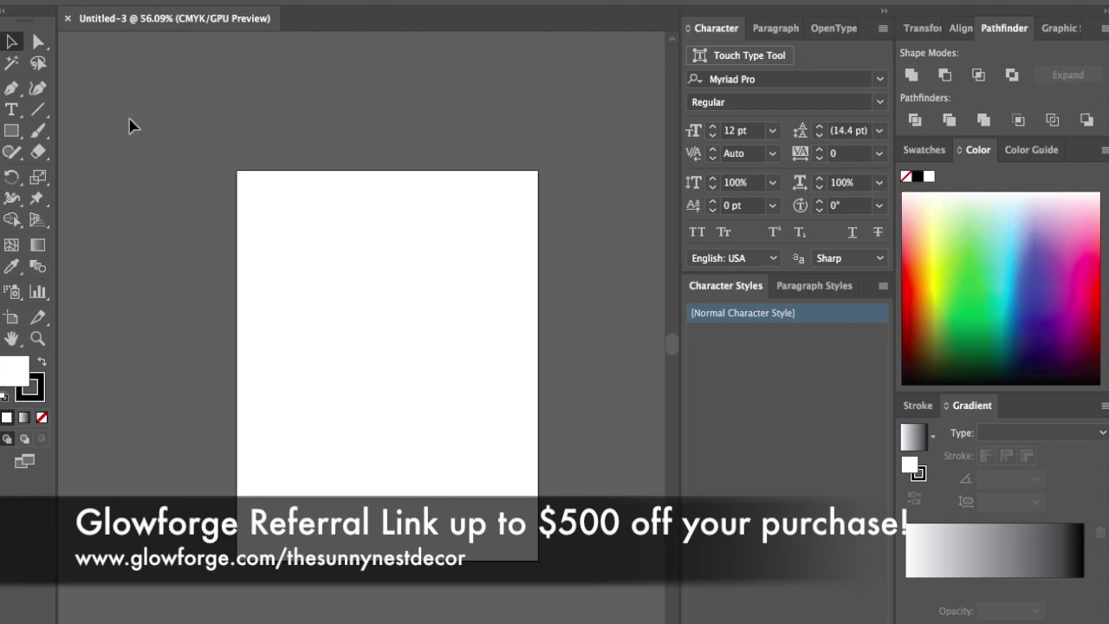
Type 'gather' in a new text area and scale it up to about 145.65 pt.
click(10, 114)
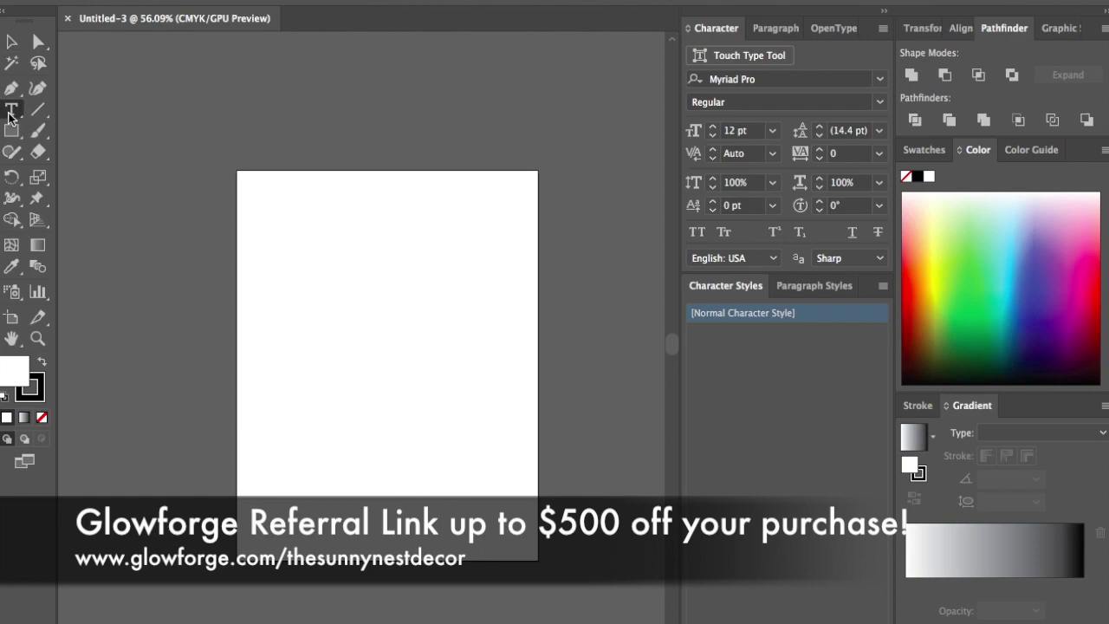
drag(260, 257, 499, 377)
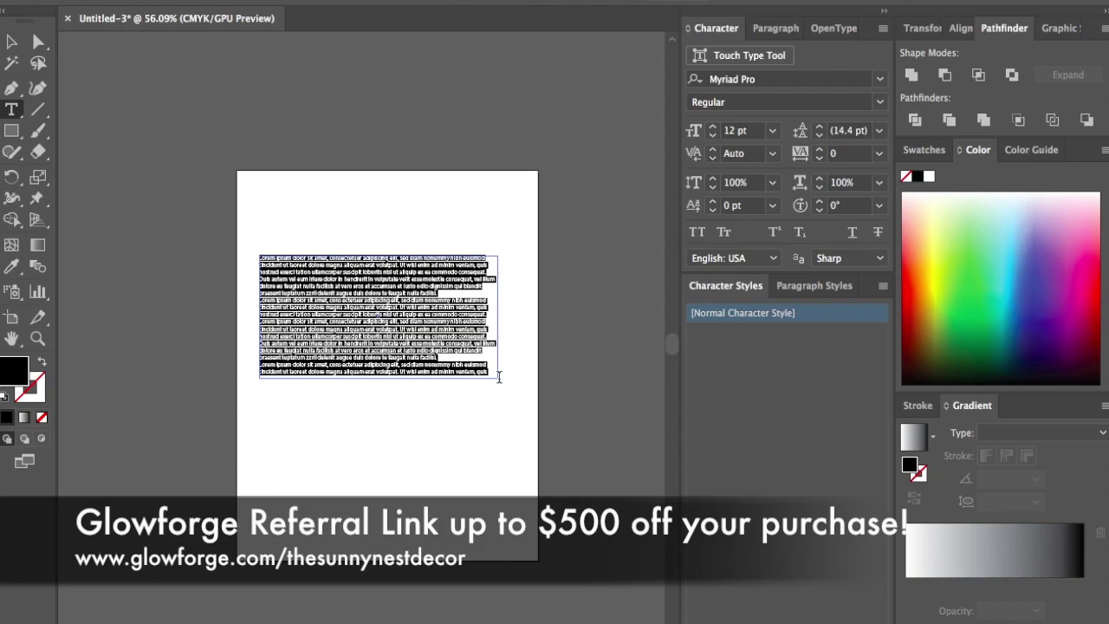
key(BackSpace)
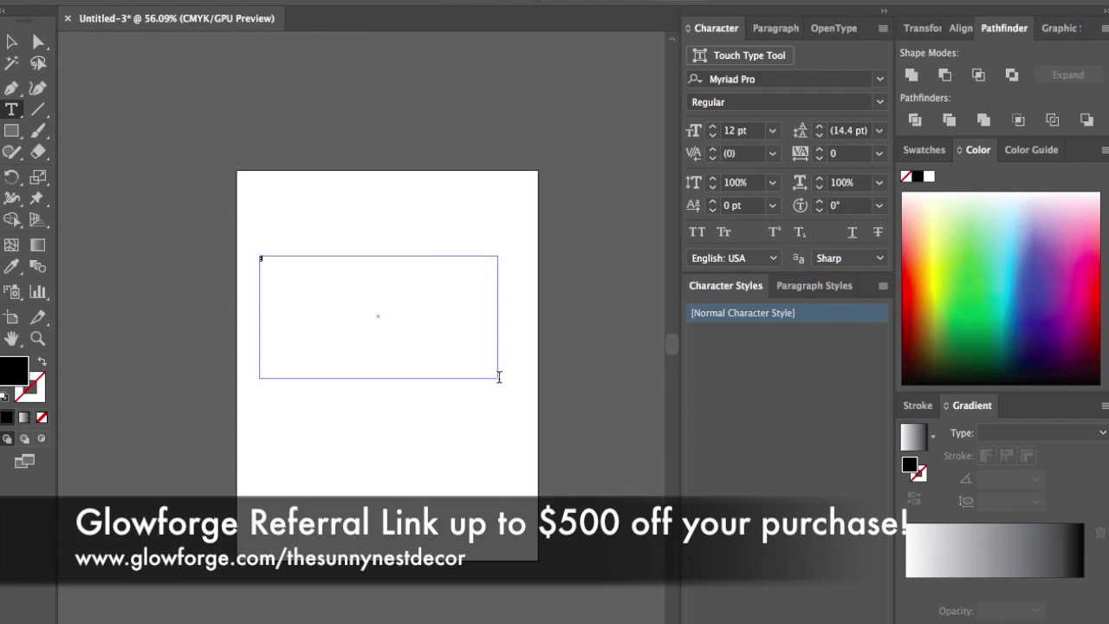
text(ne)
click(10, 41)
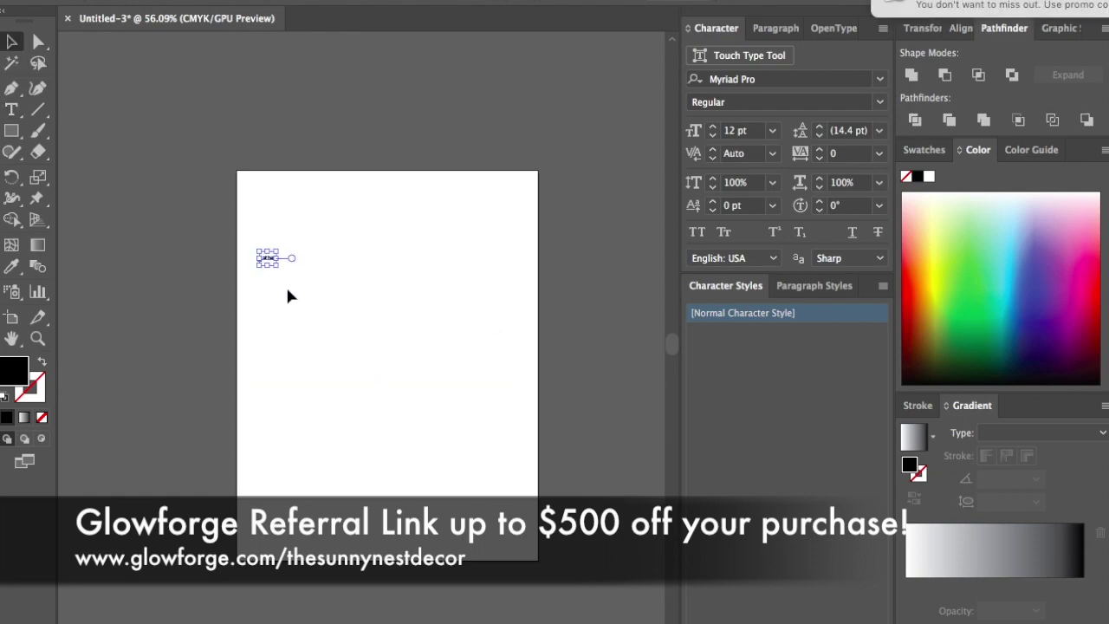
drag(277, 265, 495, 424)
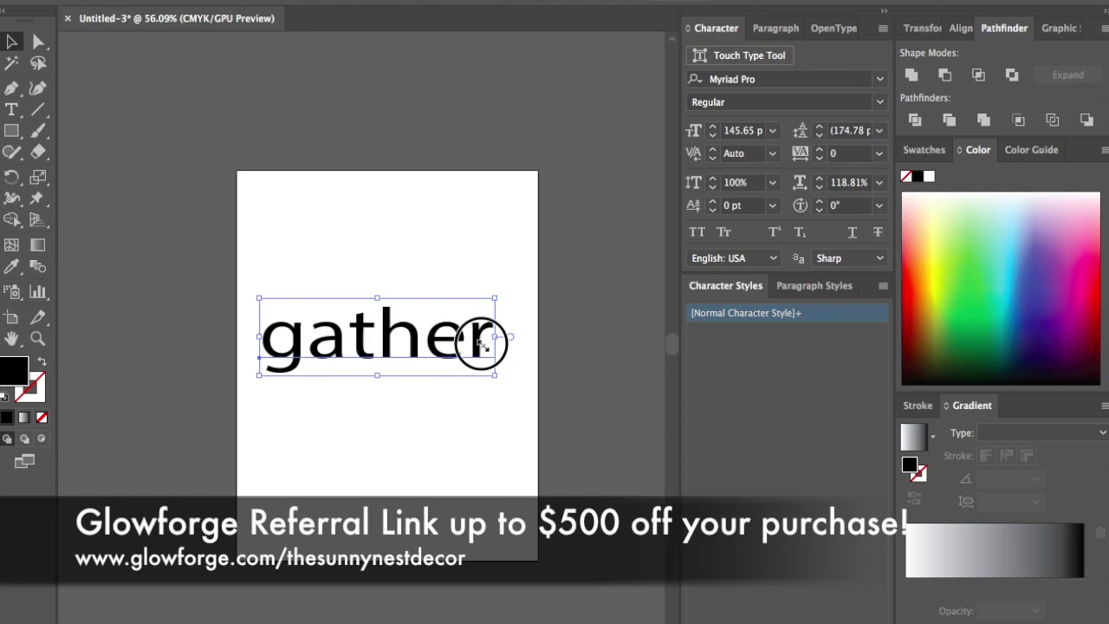
Change the gather text's font family to Kismet-Normal.
double_click(485, 344)
drag(490, 340, 280, 364)
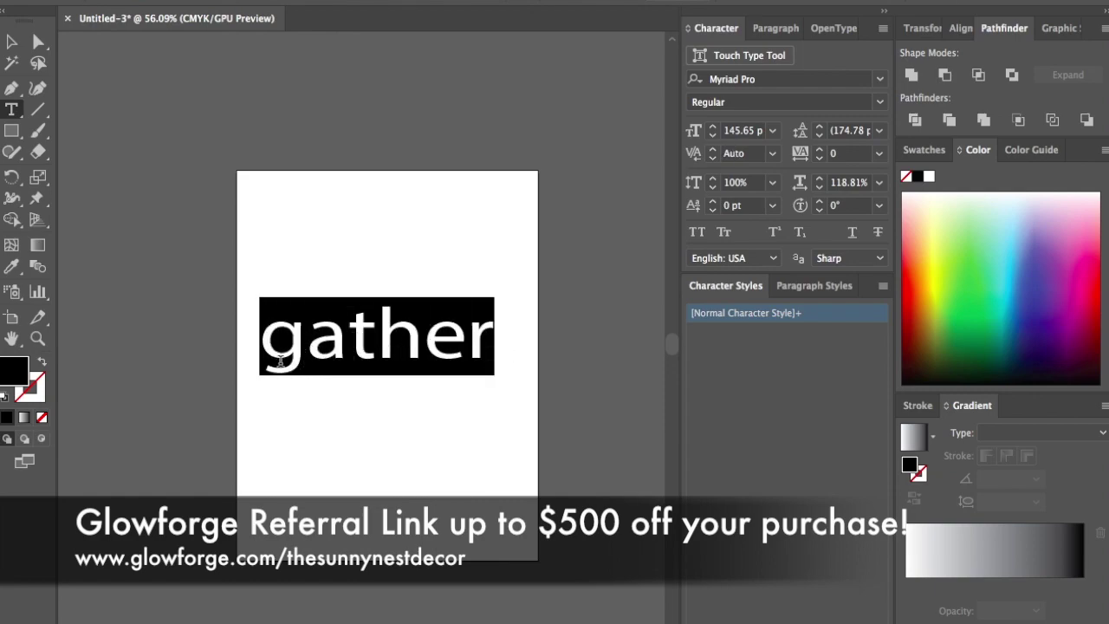
click(879, 82)
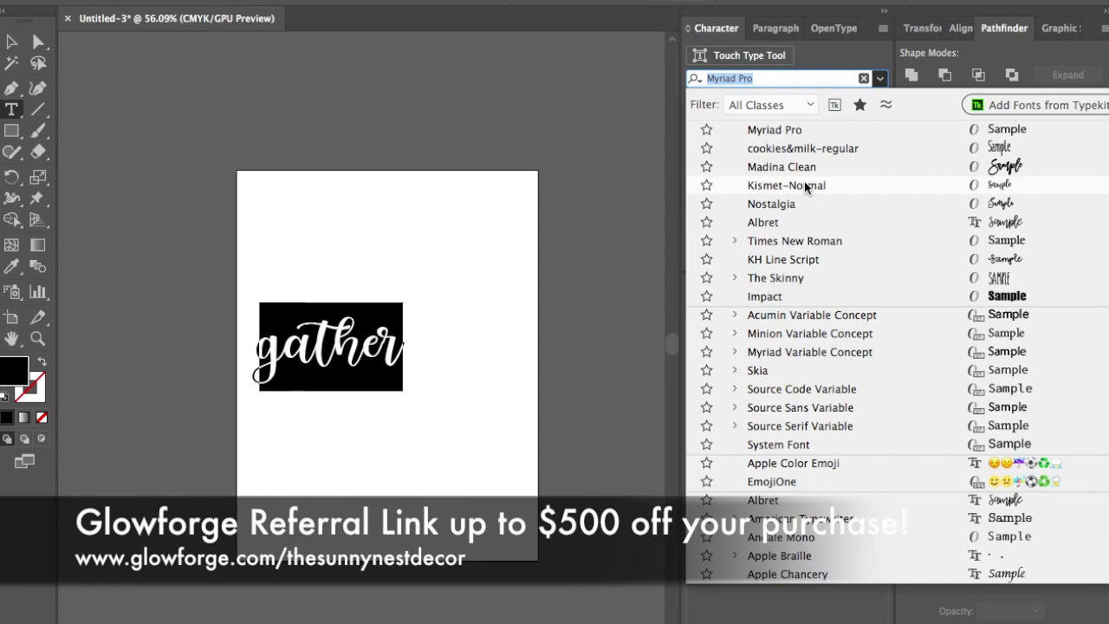
click(806, 187)
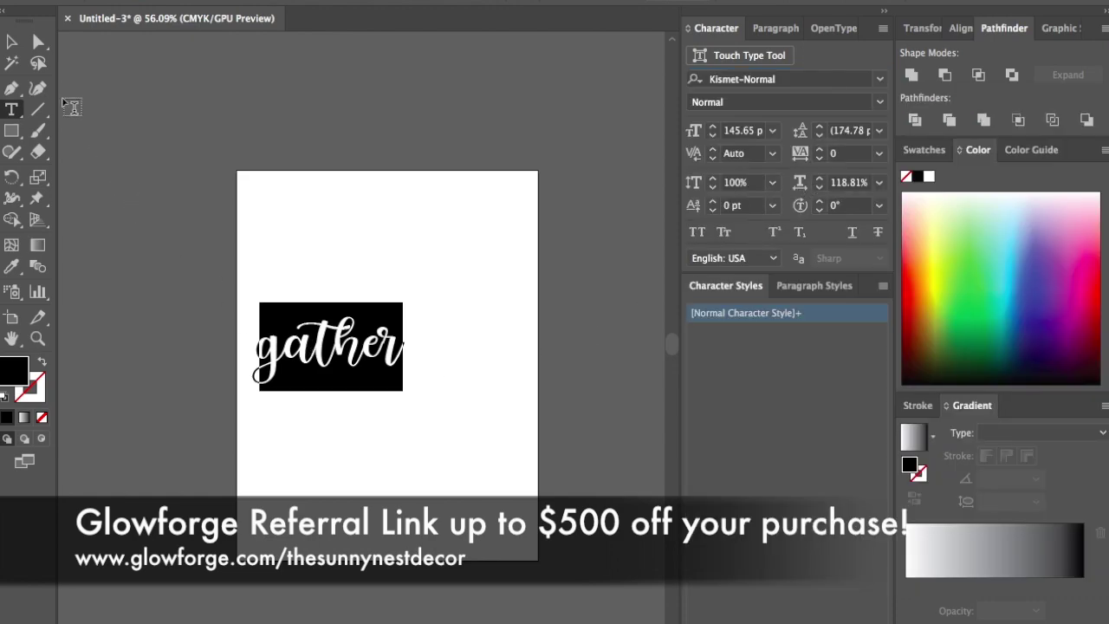
Scale the Kismet-Normal gather up to 281.22 pt across most of the artboard.
click(11, 42)
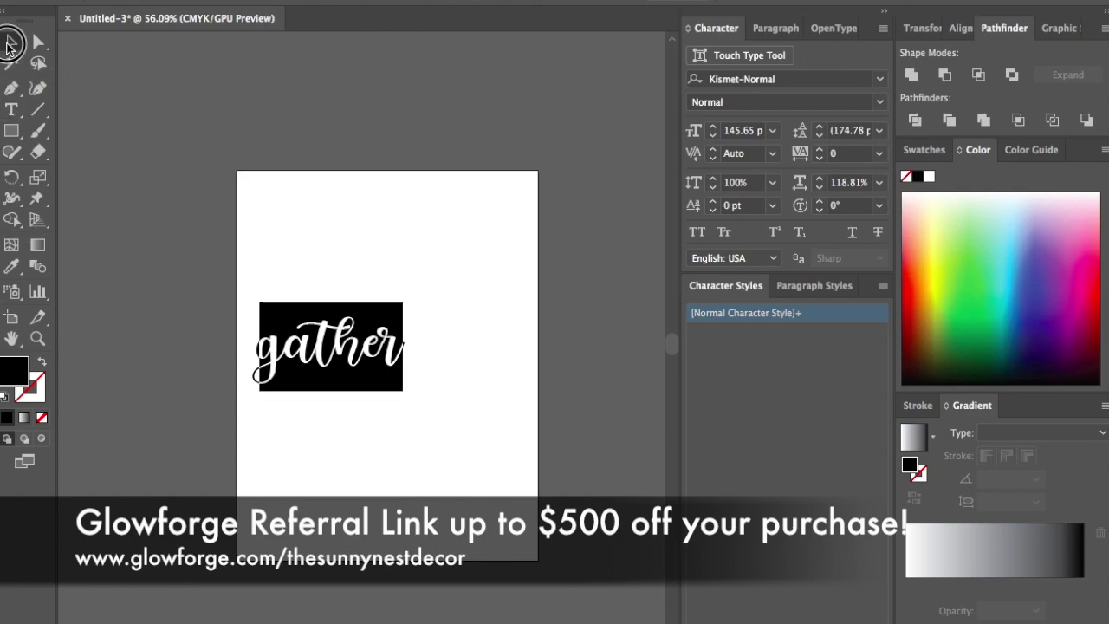
drag(404, 391, 557, 475)
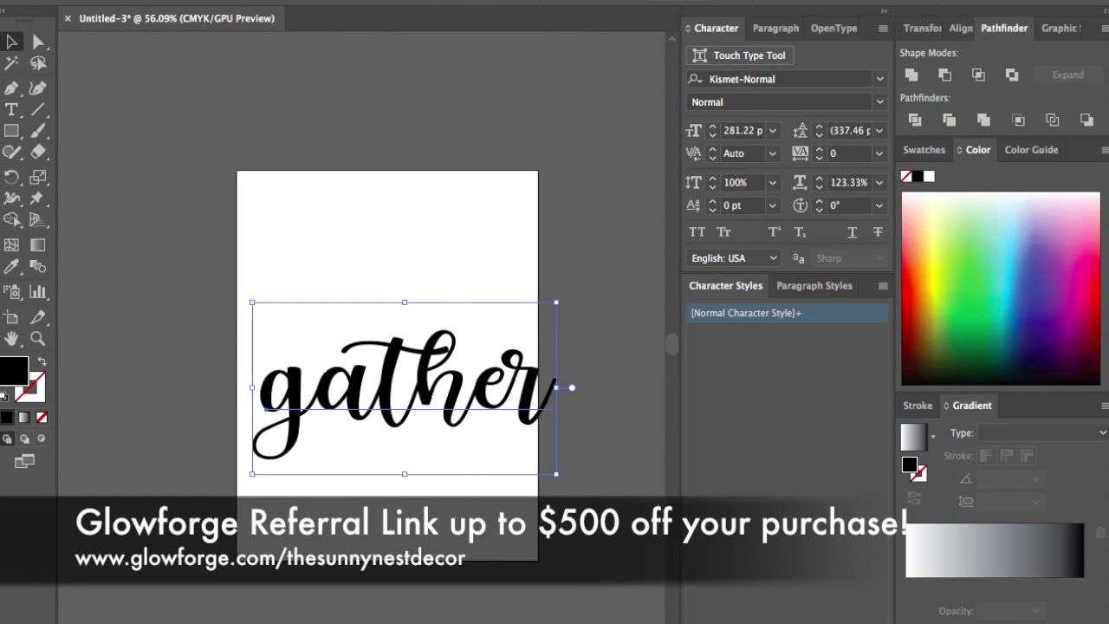
click(360, 0)
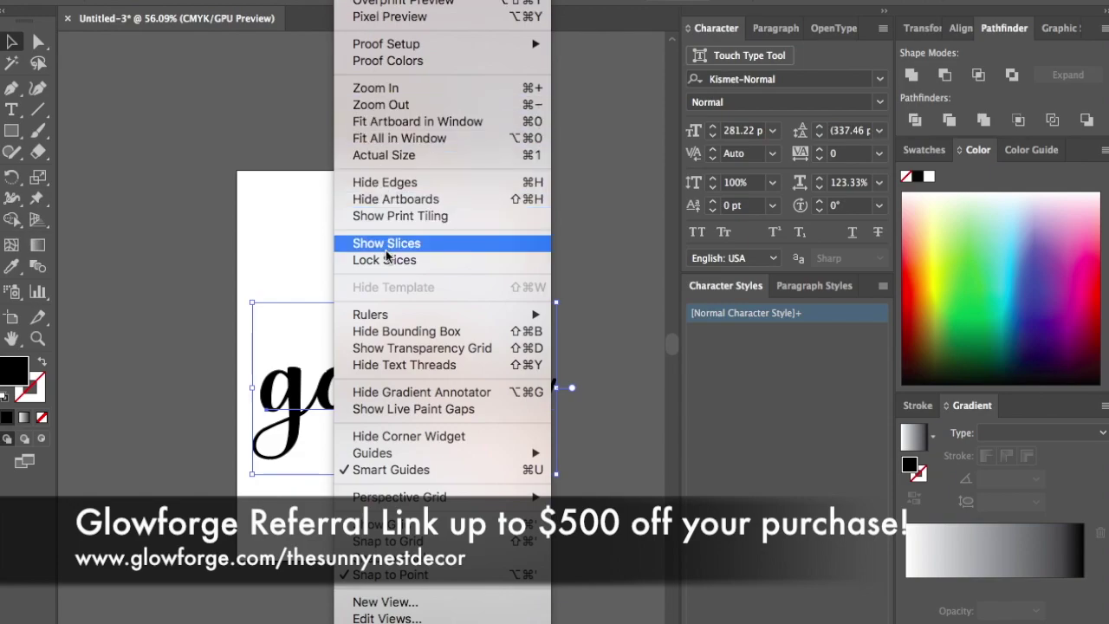
Show the rulers and switch their units to inches.
mouse_move(390, 316)
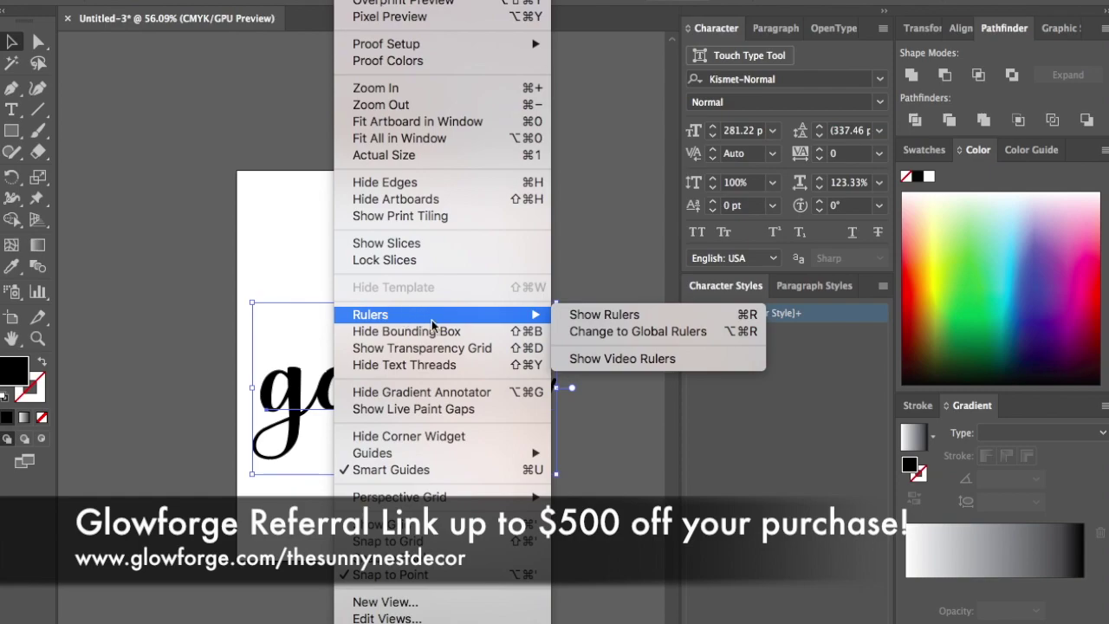
click(604, 314)
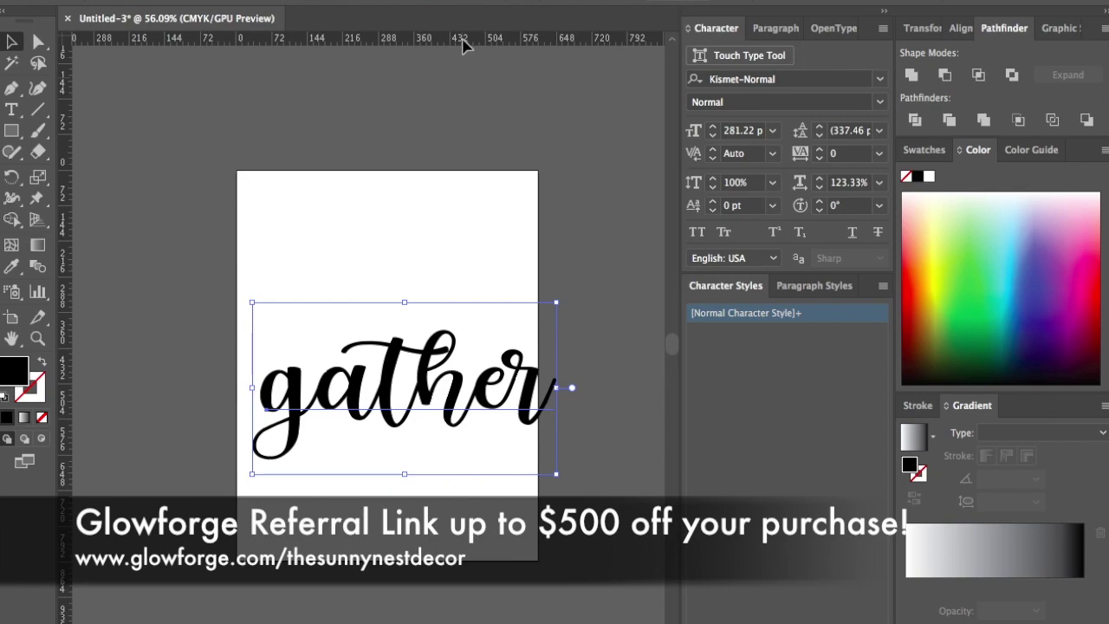
right_click(463, 45)
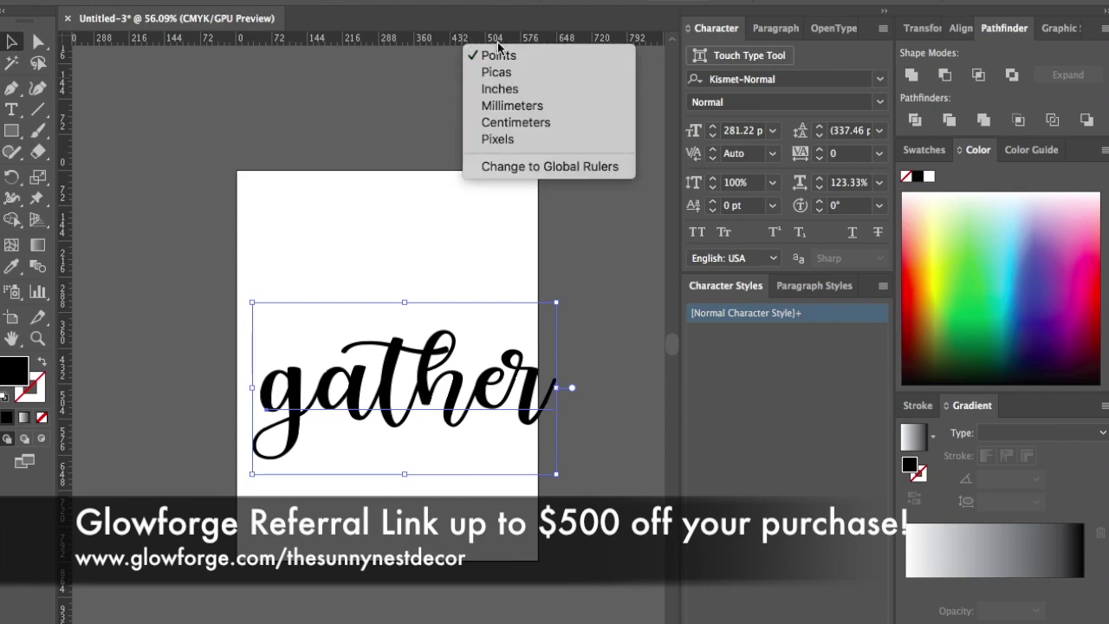
click(517, 90)
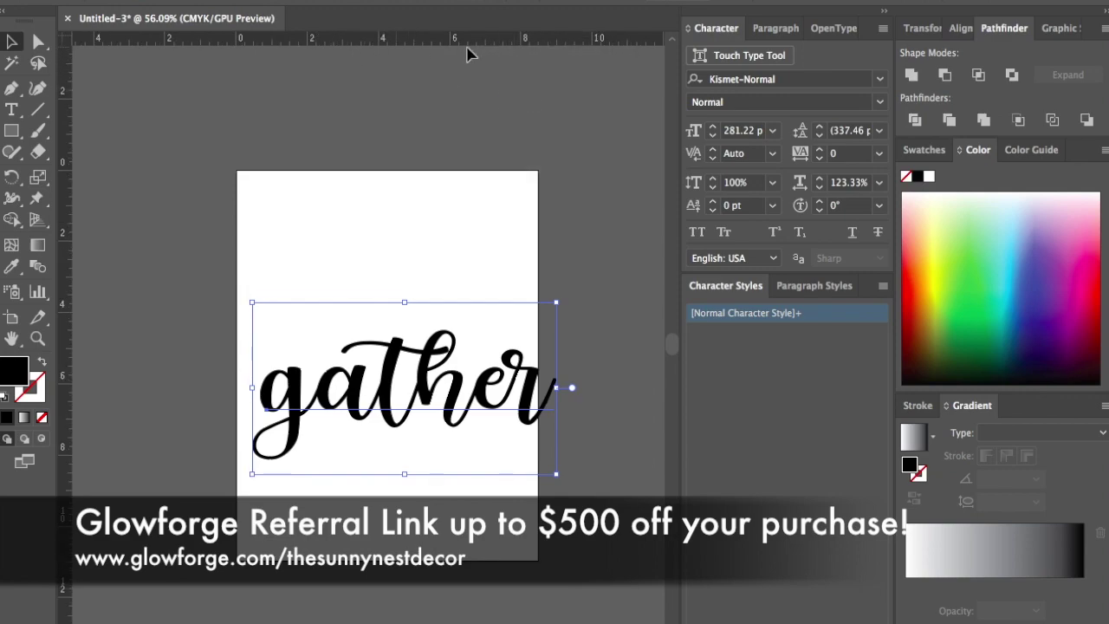
Move gather onto the artboard and set its width to 18 in.
click(962, 28)
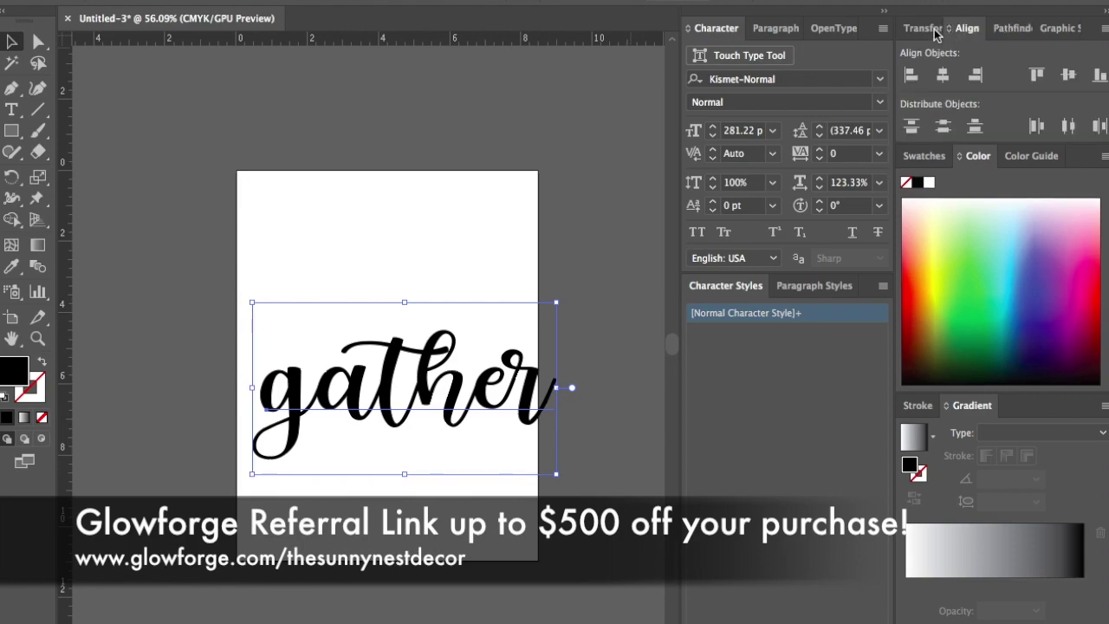
click(921, 28)
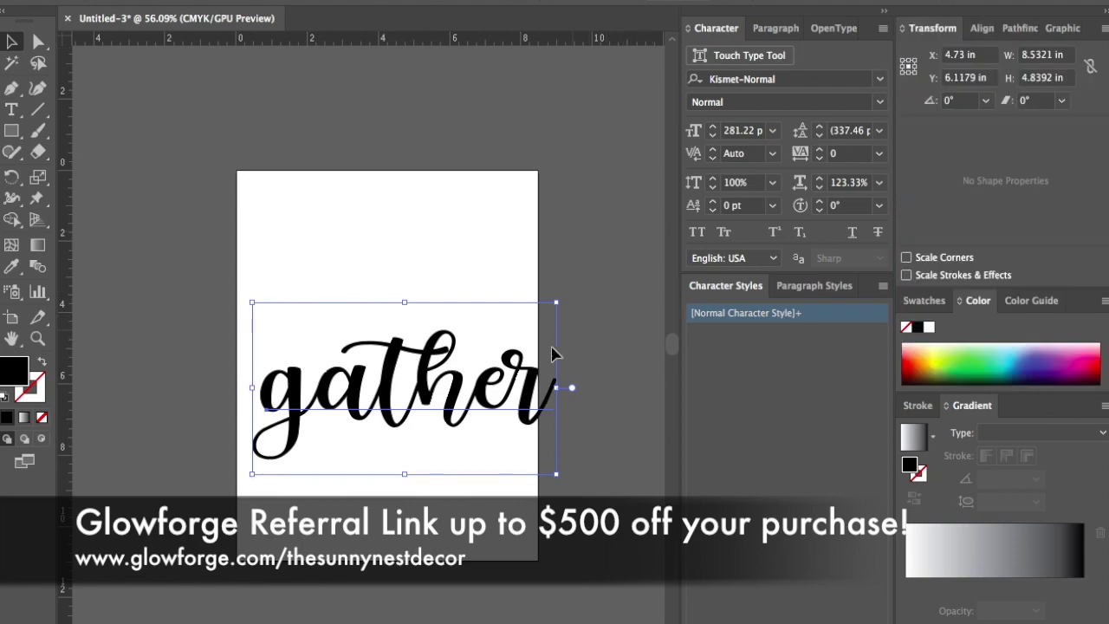
drag(531, 395, 511, 382)
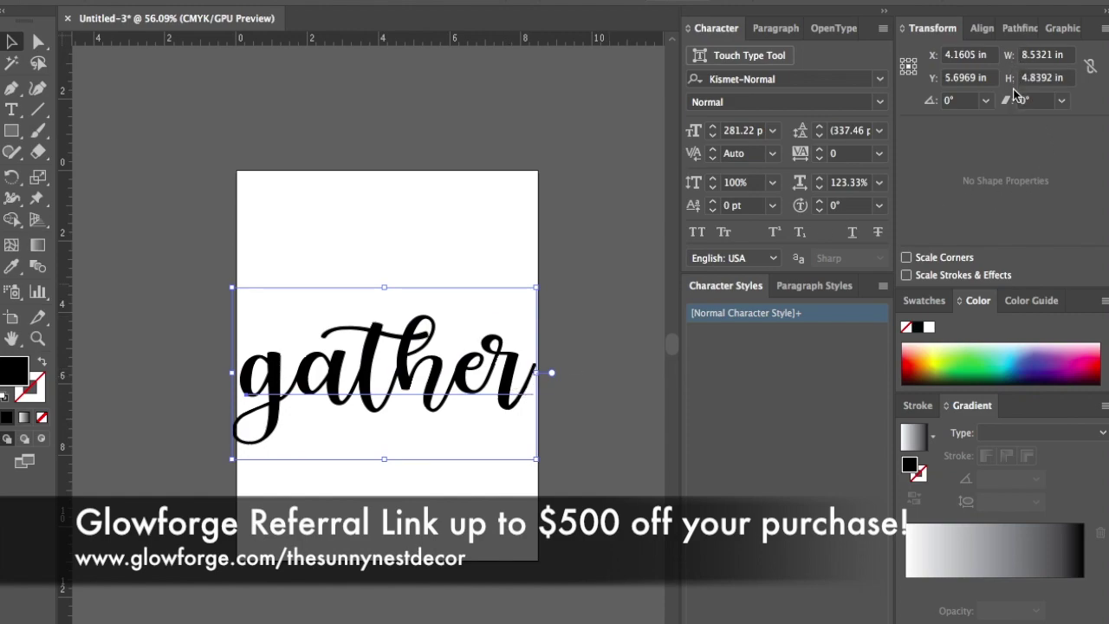
click(1052, 57)
key(BackSpace)
key(BackSpace)
key(BackSpace)
key(BackSpace)
key(BackSpace)
key(BackSpace)
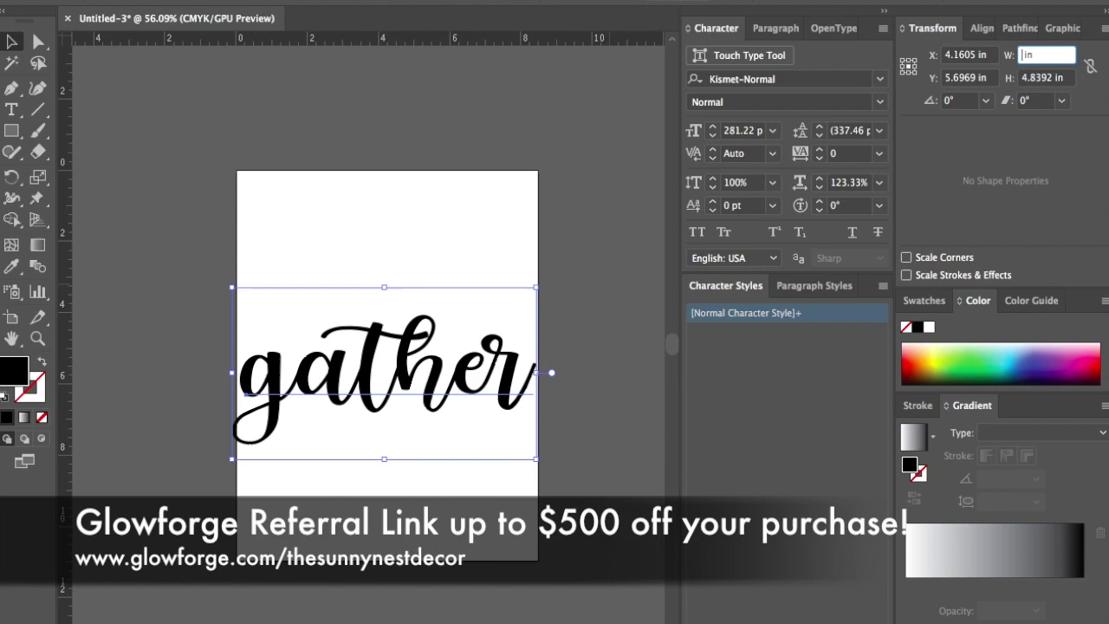
text(18)
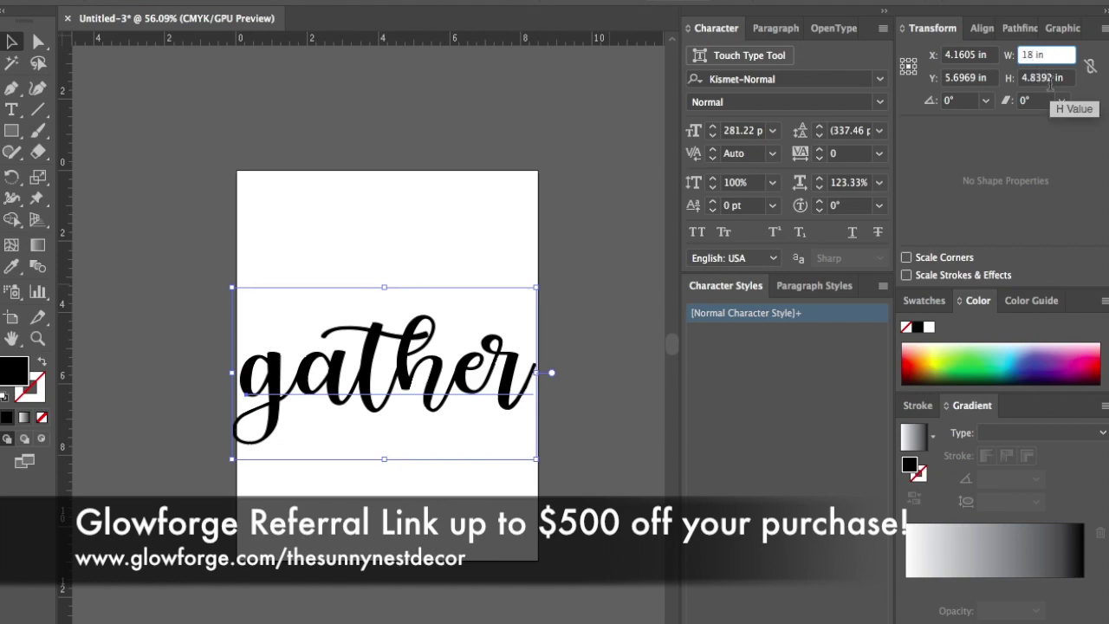
key(Return)
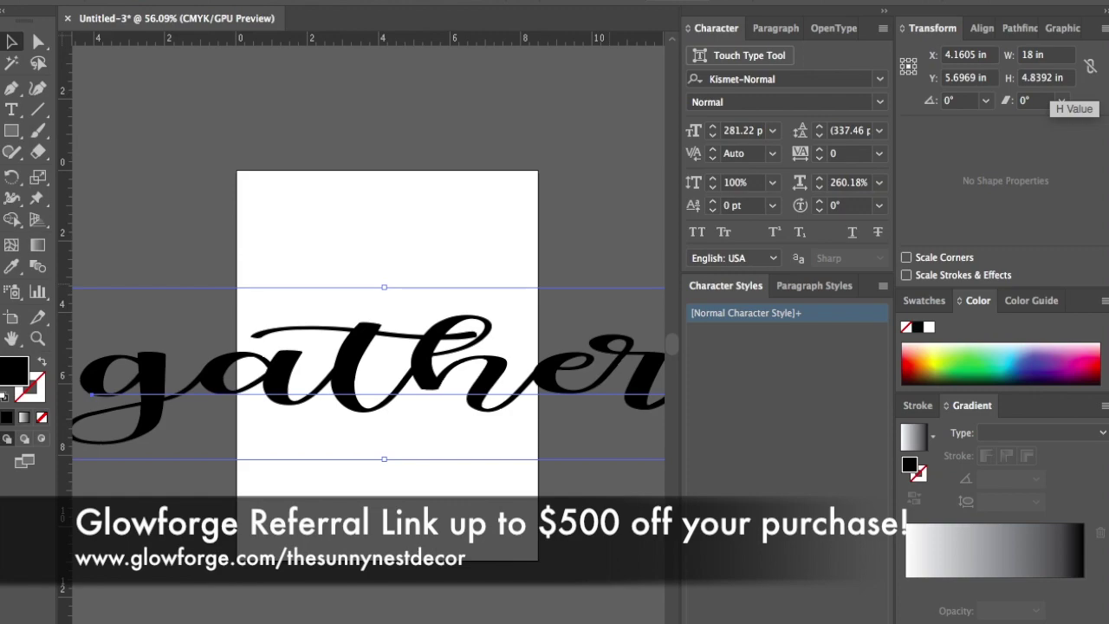
Set the lettering's height to 11 in and zoom out.
click(1052, 77)
key(BackSpace)
key(BackSpace)
key(BackSpace)
key(BackSpace)
key(BackSpace)
key(BackSpace)
text(7)
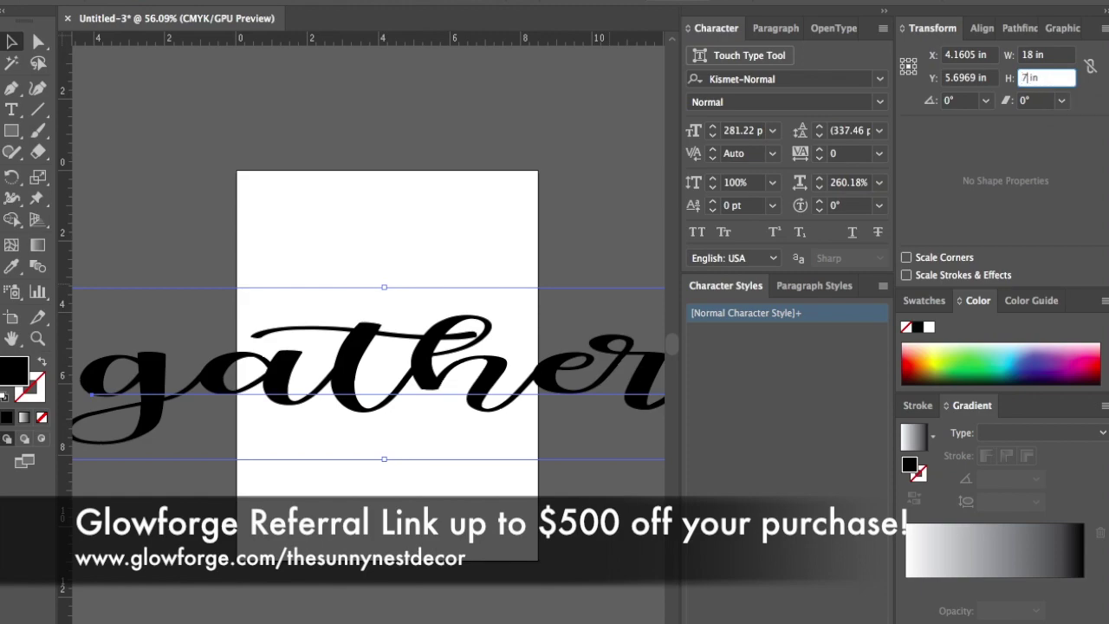
key(Return)
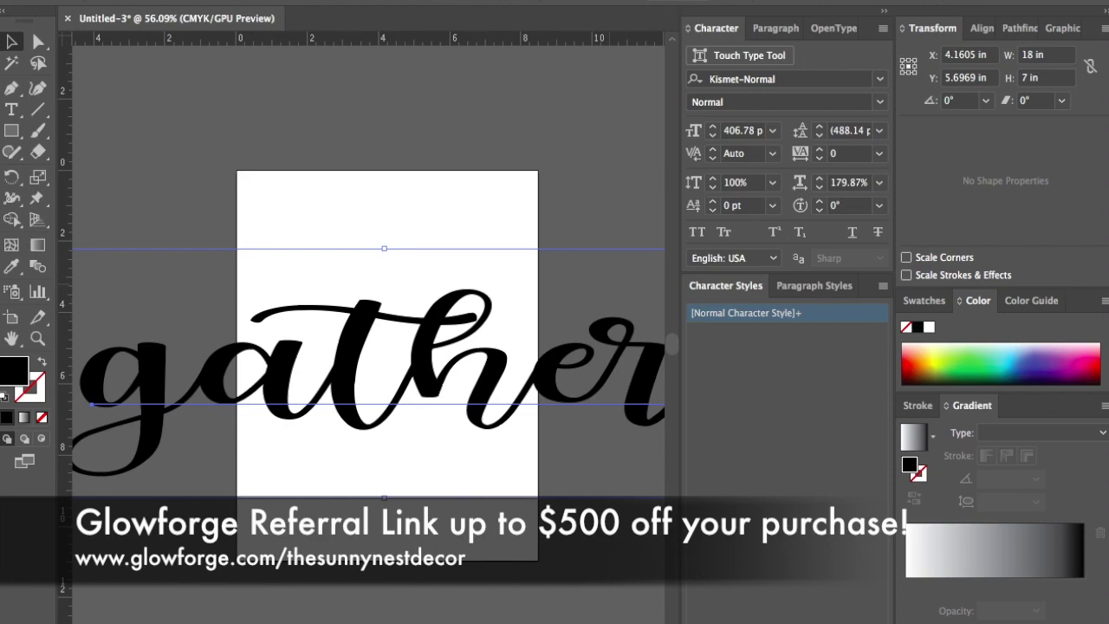
click(1023, 77)
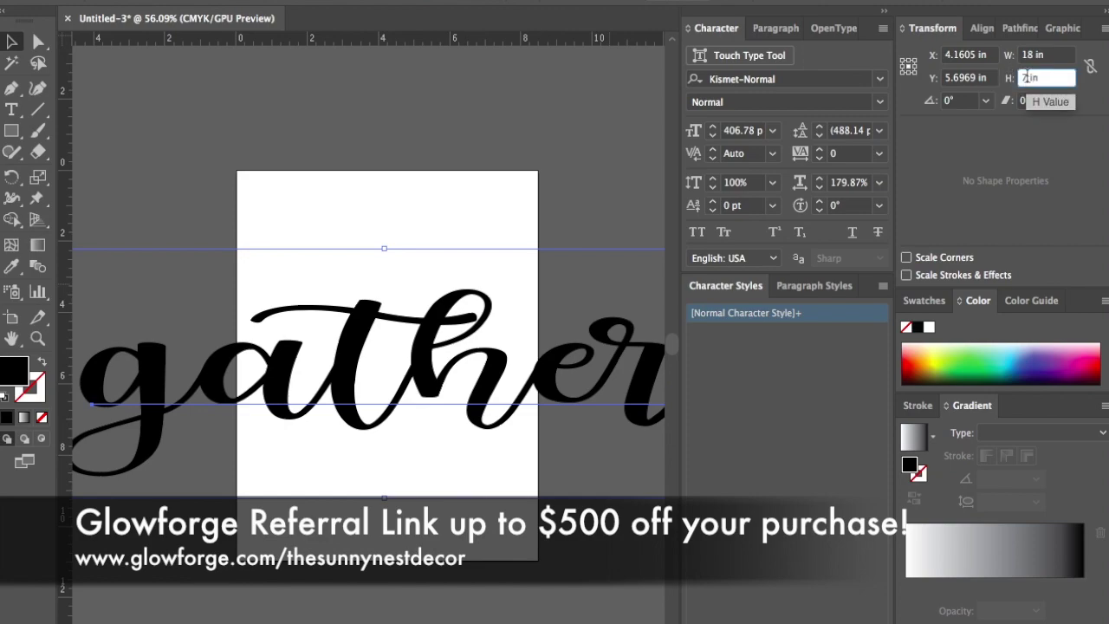
key(BackSpace)
text(9)
key(Return)
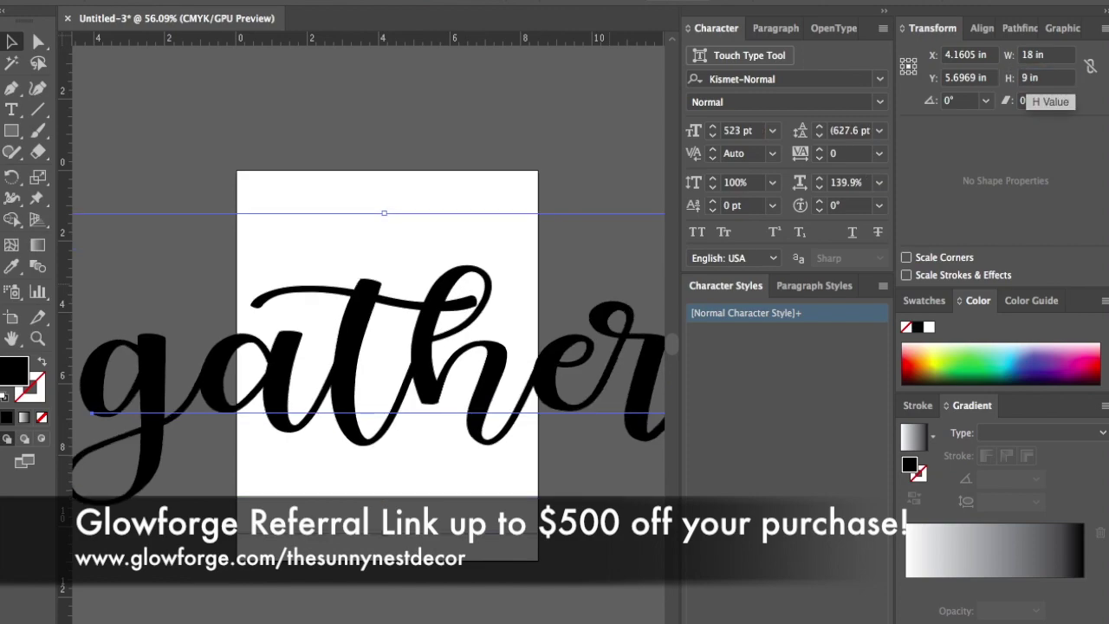
click(1028, 78)
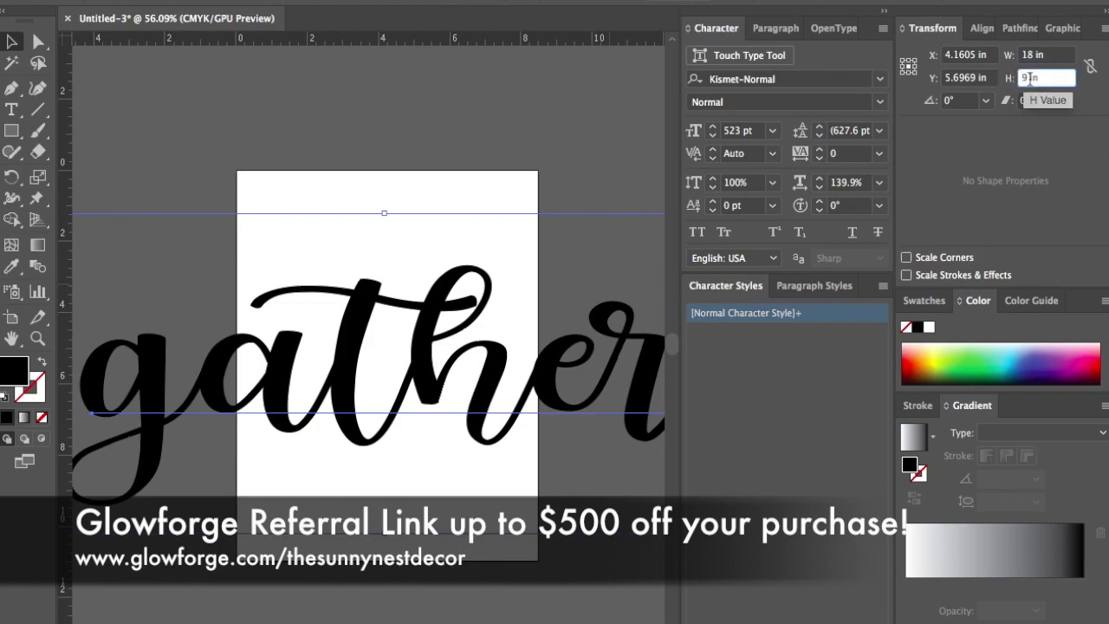
text(11)
key(Return)
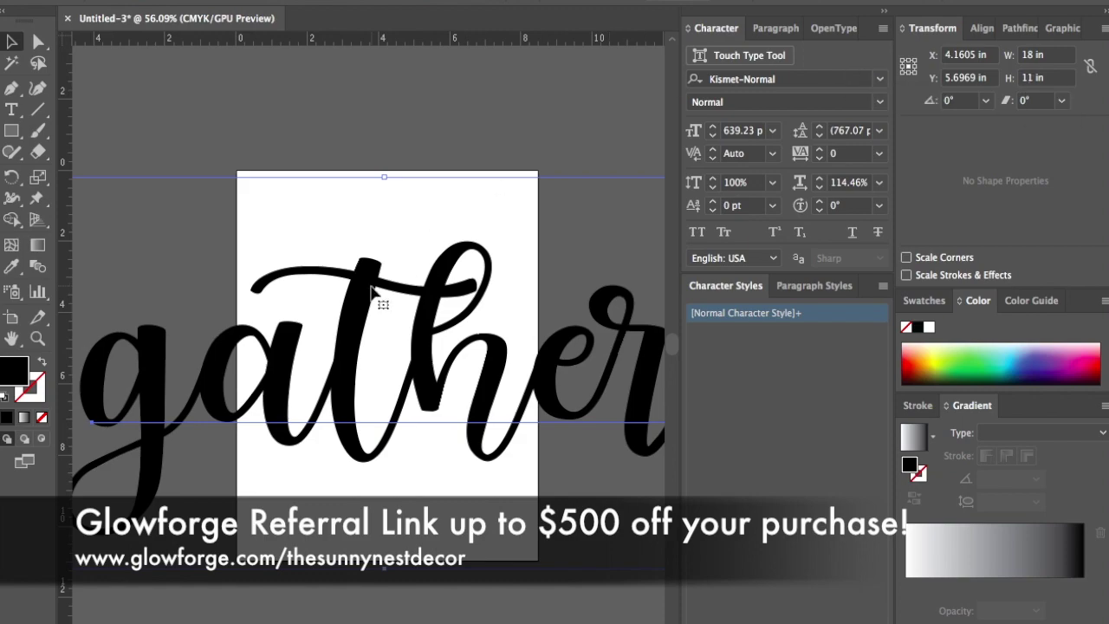
alt+scroll(372, 288, down, 1)
alt+scroll(372, 288, down, 5)
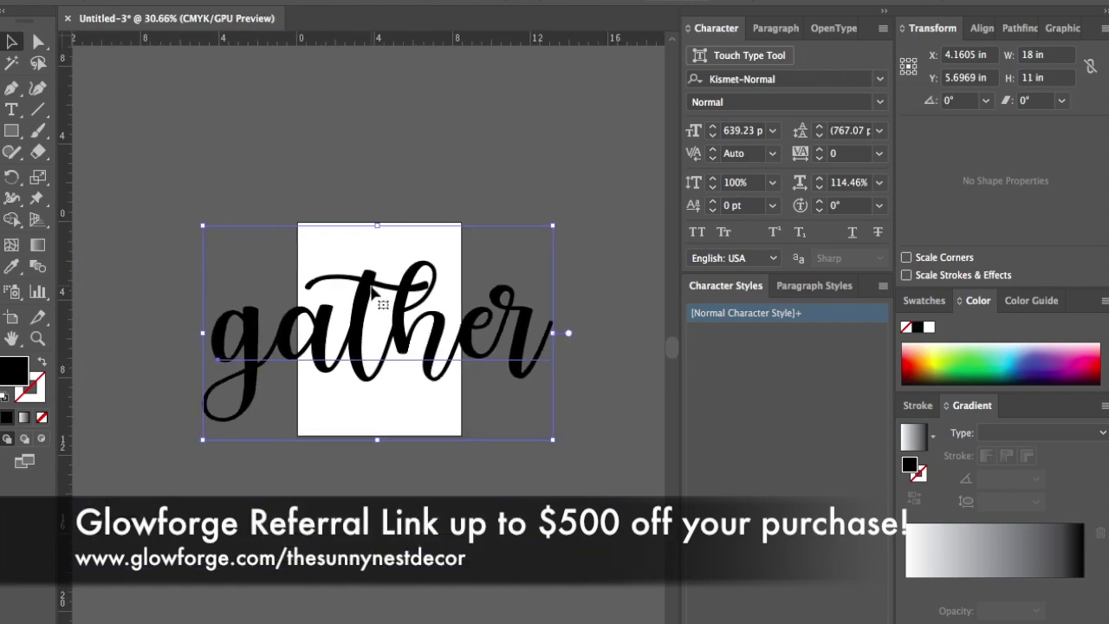
Convert the gather text to outlines, giving 18.0002 x 8.2478 in shapes.
click(161, 270)
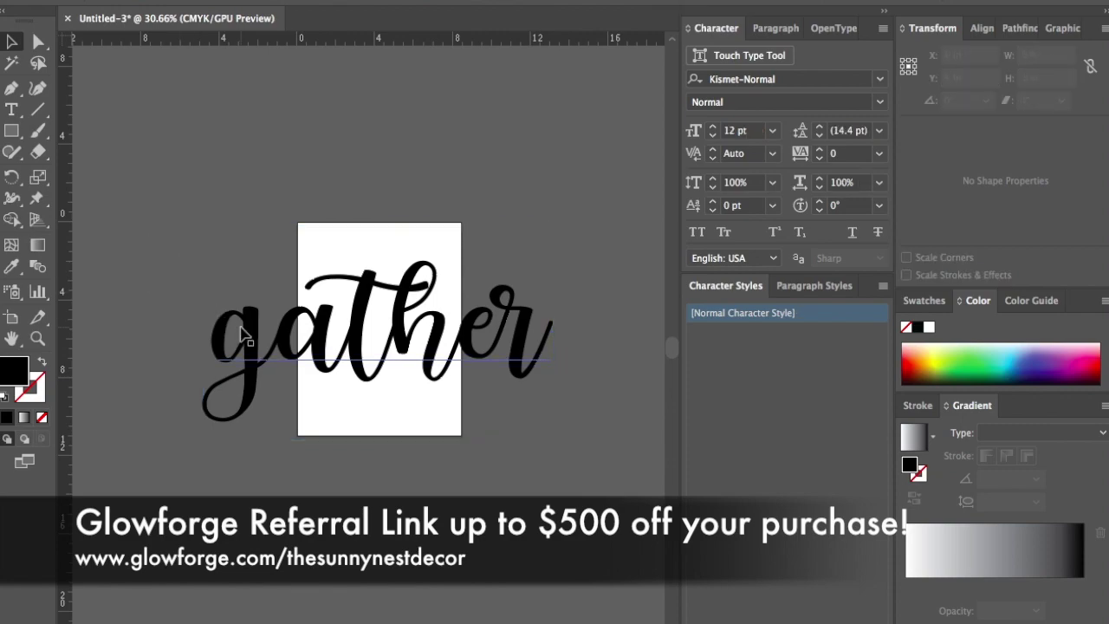
click(243, 336)
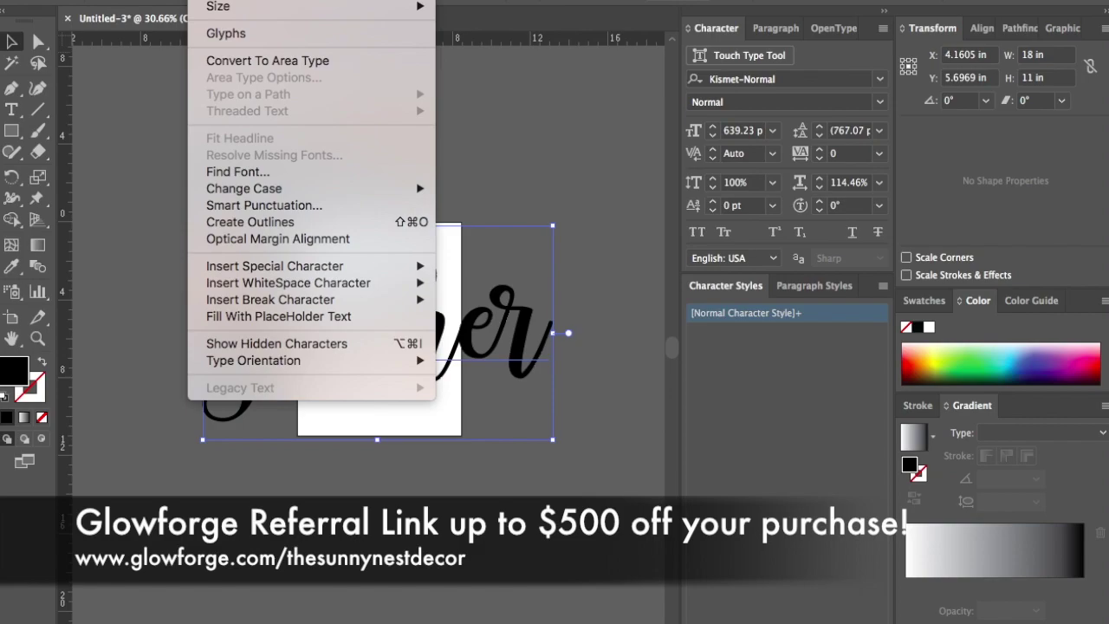
click(282, 222)
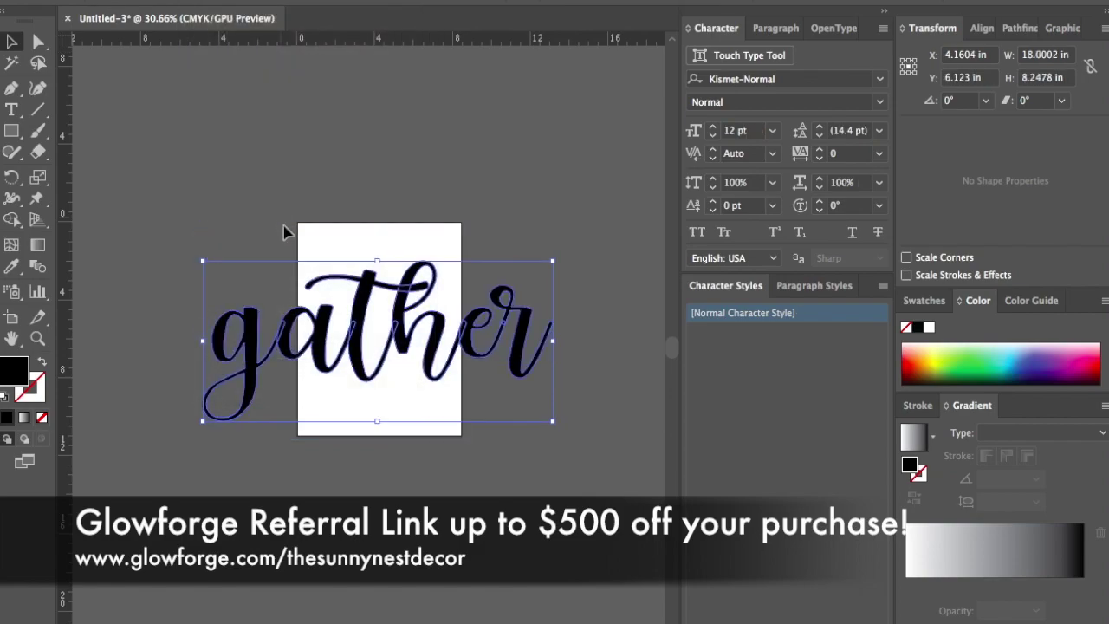
scroll(318, 346, up, 5)
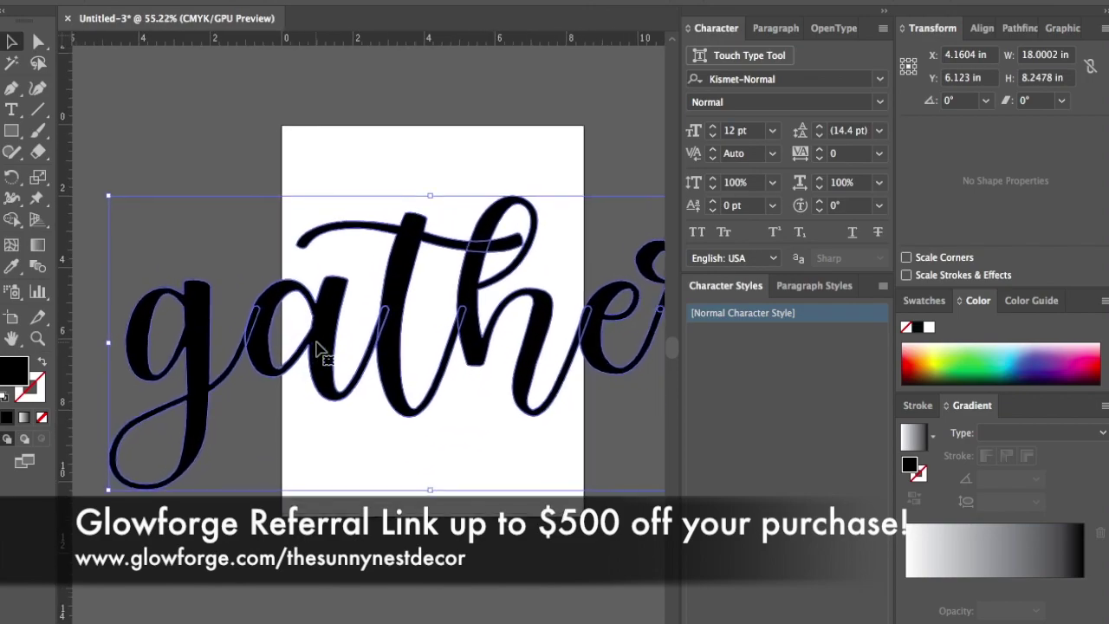
scroll(318, 347, up, 1)
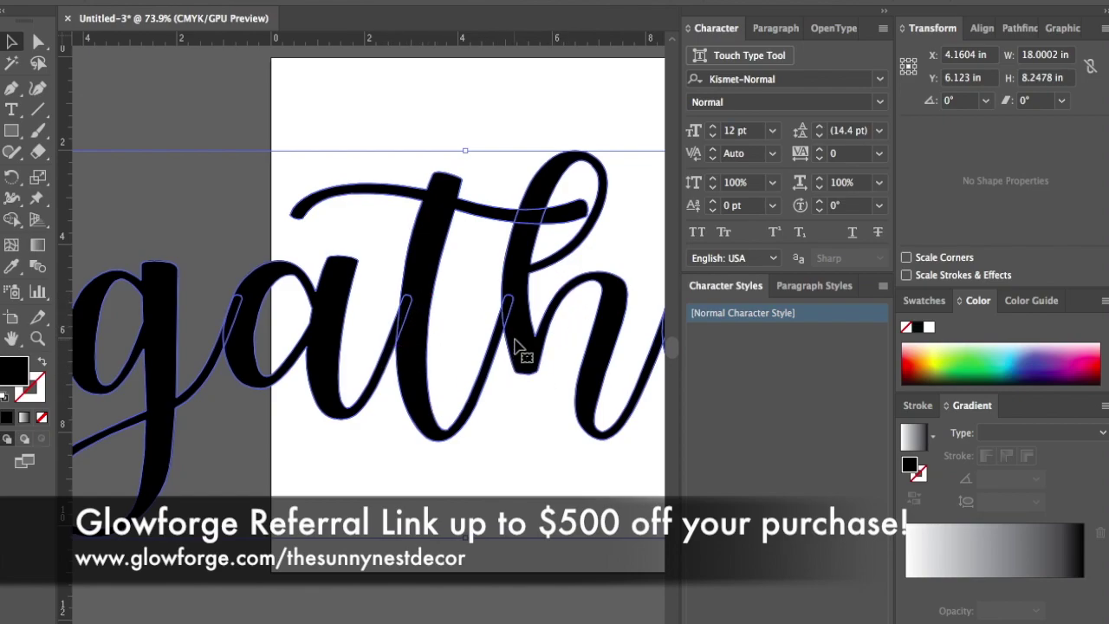
scroll(517, 347, down, 5)
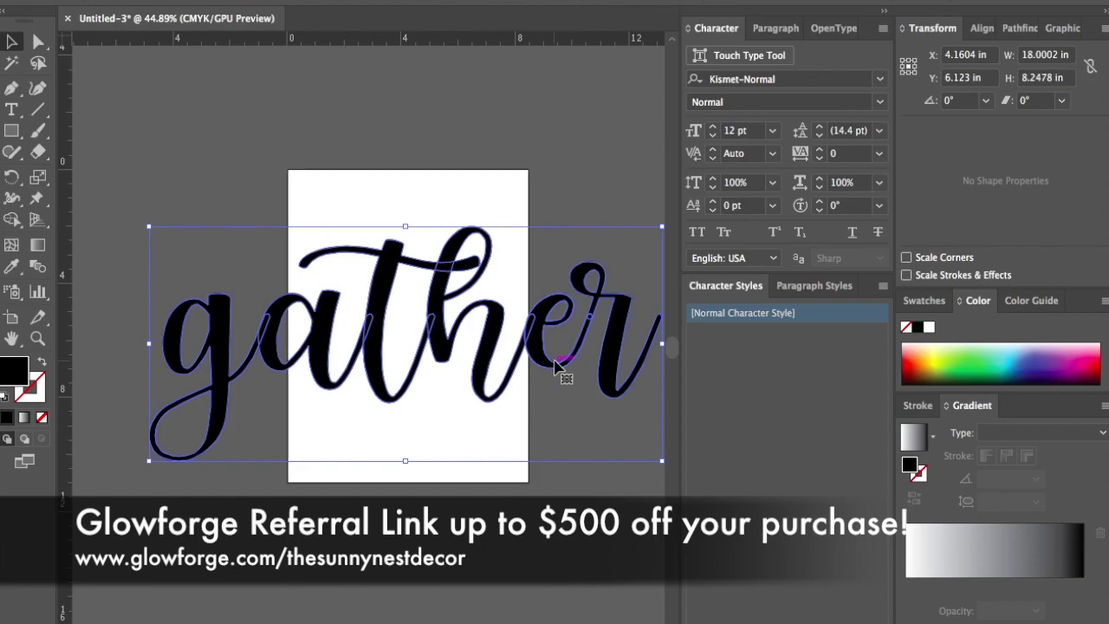
Unite all the outlined letters into one shape with Pathfinder.
click(1019, 28)
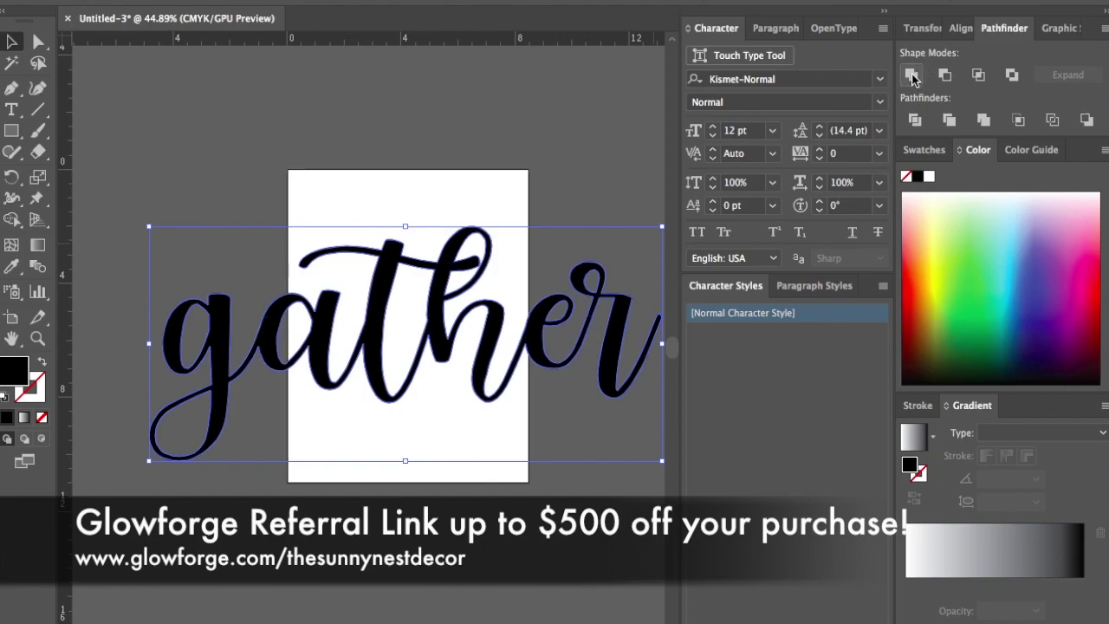
click(911, 76)
Save the document as 'gather' in SVG (svg) format.
click(112, 84)
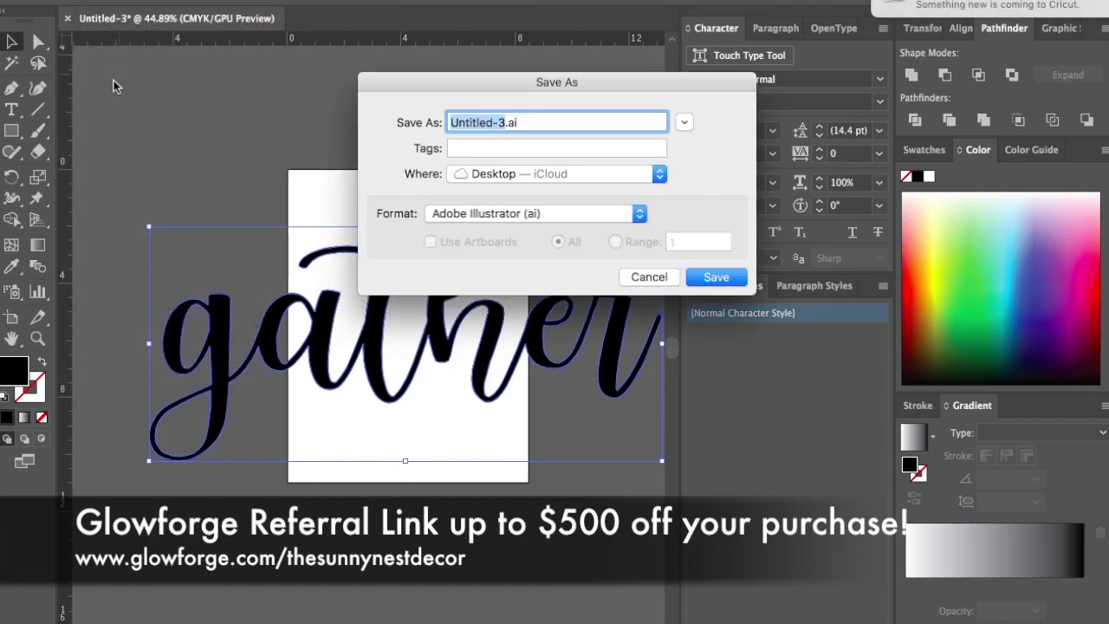
text(gather)
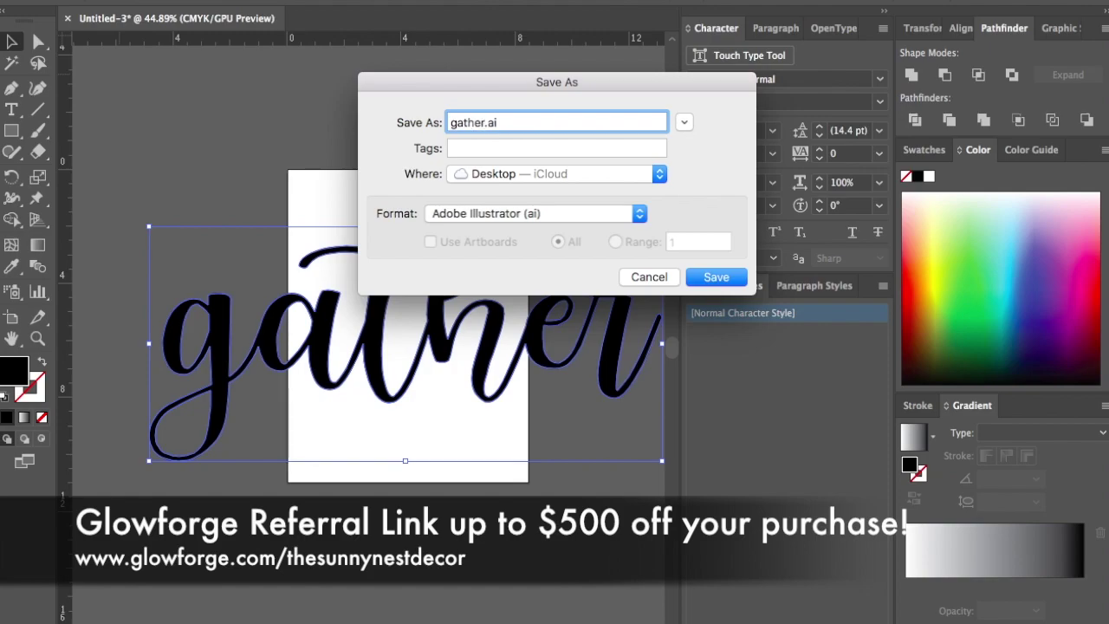
click(499, 215)
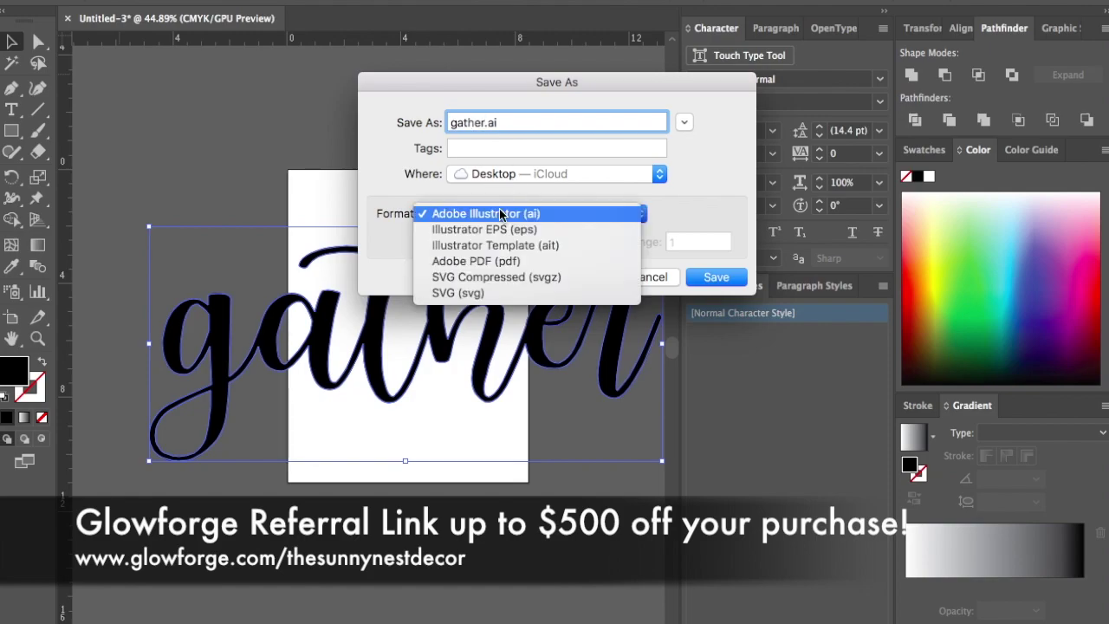
click(491, 294)
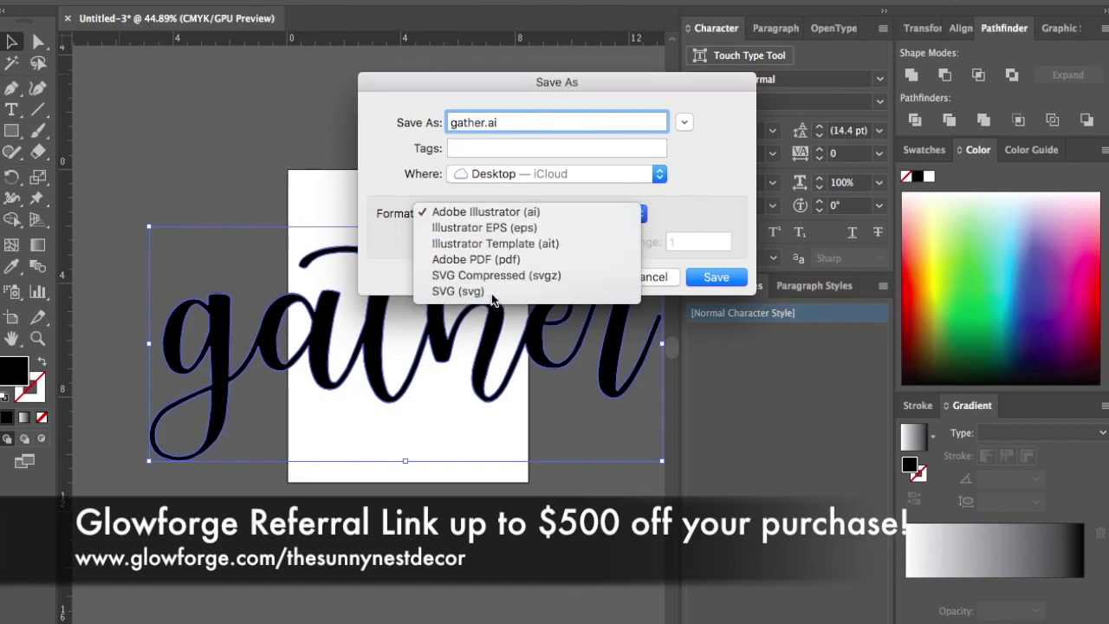
click(728, 276)
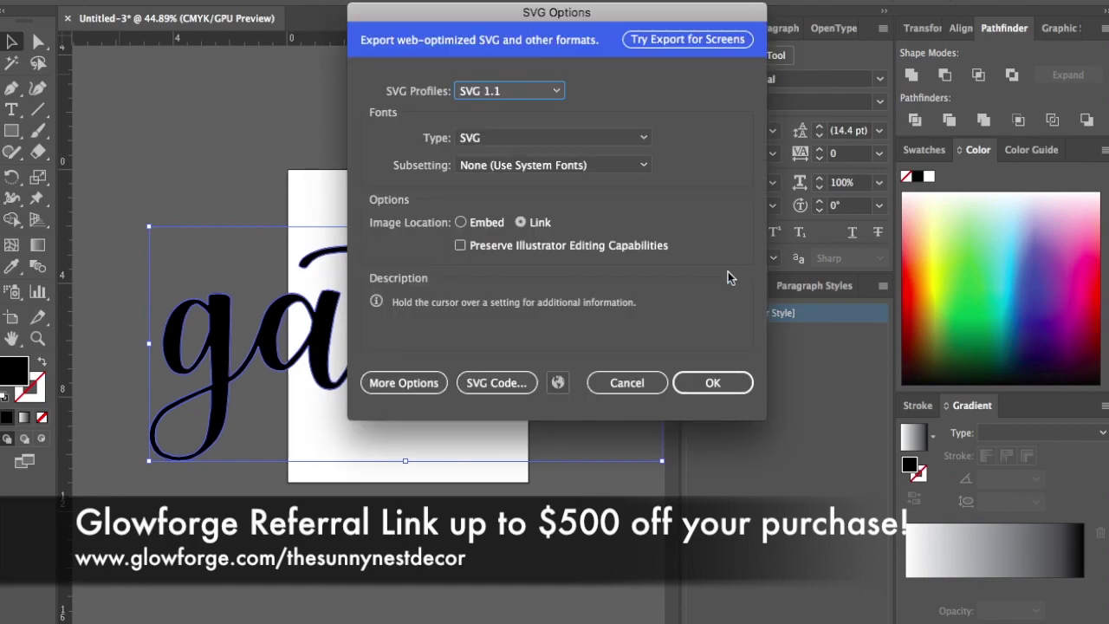
Confirm the SVG Options with the SVG 1.1 profile.
click(555, 97)
click(529, 129)
click(713, 382)
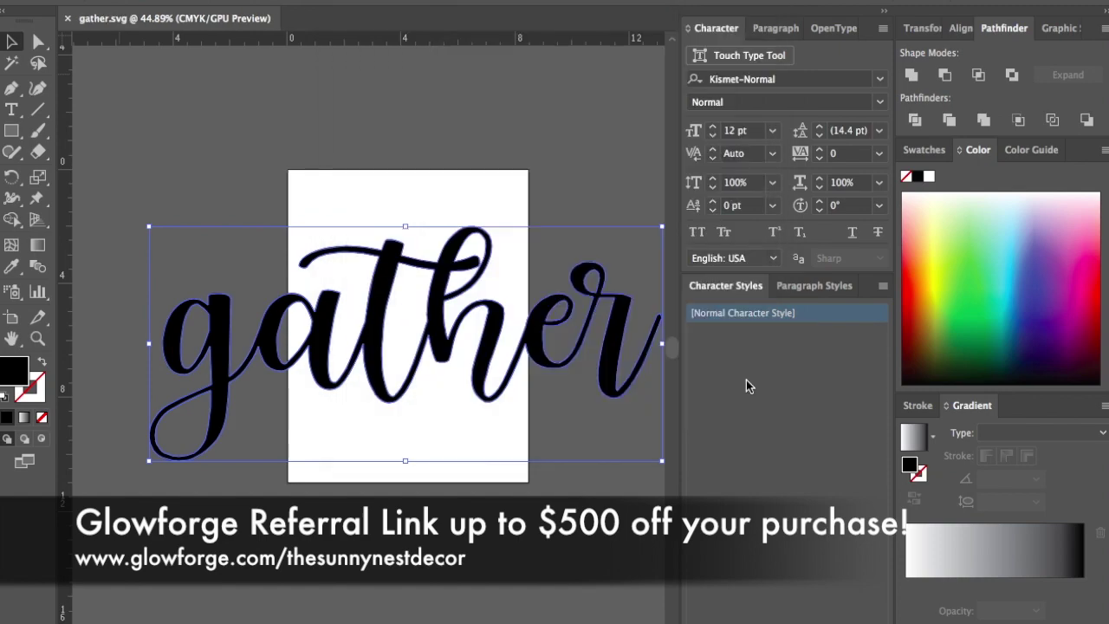